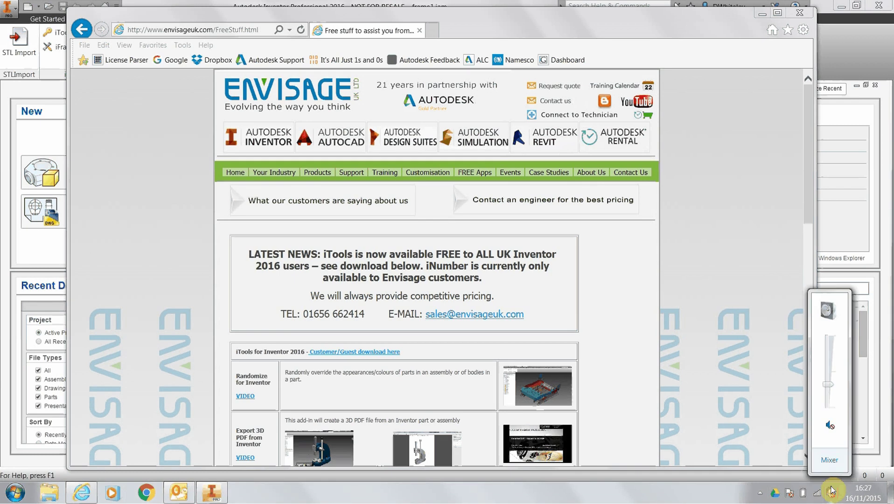
{"action": "left_click", "coordinate": [830, 425]}
{"action": "left_click", "coordinate": [722, 493]}
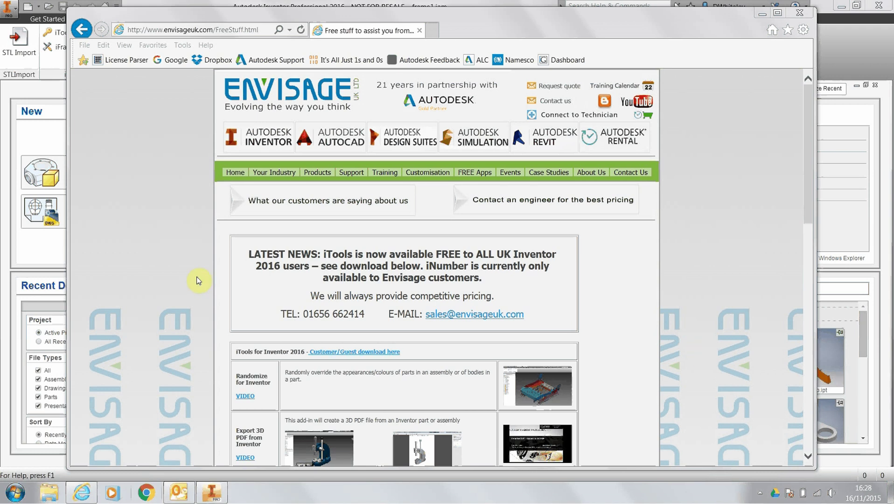
Review the iTools for Inventor 2016 add-ins listed on the Envisage free downloads page, and return to Inventor
{"action": "mouse_move", "coordinate": [809, 208]}
{"action": "left_mouse_down"}
{"action": "mouse_move", "coordinate": [809, 249]}
{"action": "mouse_move", "coordinate": [810, 199]}
{"action": "left_mouse_up"}
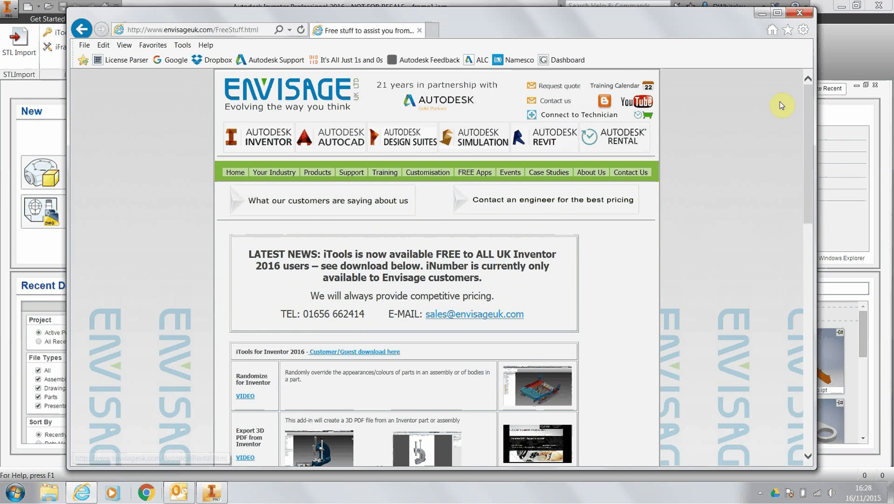
{"action": "left_click_drag", "start_coordinate": [808, 136], "coordinate": [808, 227]}
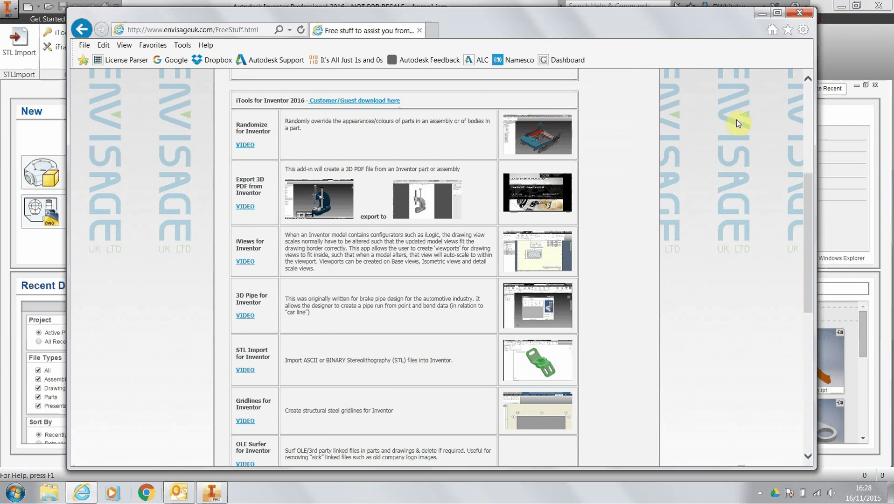
{"action": "left_click", "coordinate": [763, 13]}
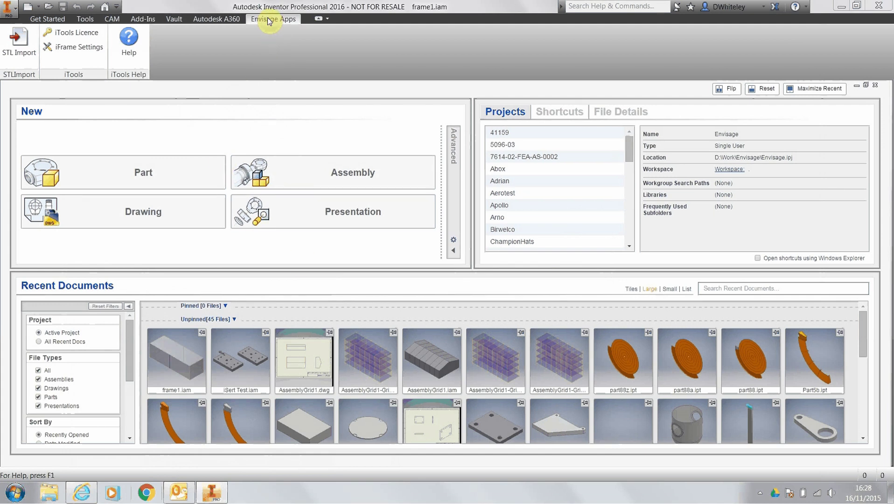
Set the Frame Generator member numbering format to "-",** in the iFrame settings, and reopen the settings to check it
{"action": "left_click", "coordinate": [76, 49]}
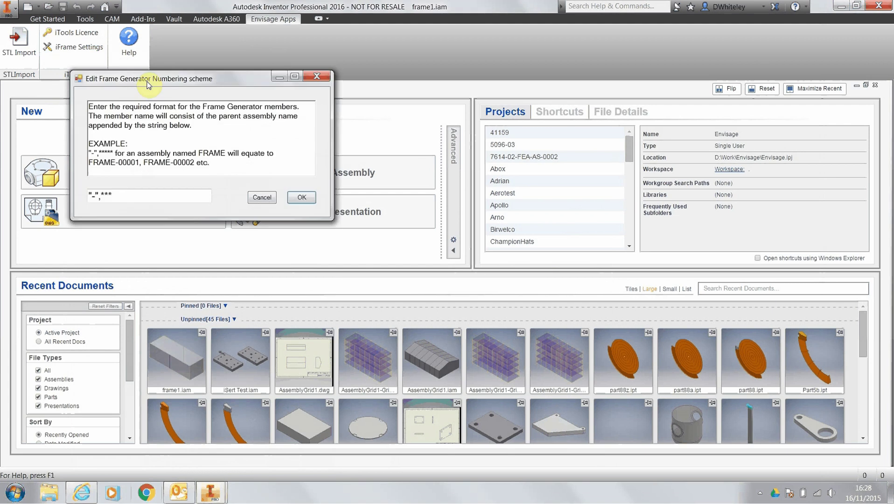
{"action": "left_click_drag", "start_coordinate": [245, 92], "coordinate": [259, 102]}
{"action": "left_click", "coordinate": [217, 213]}
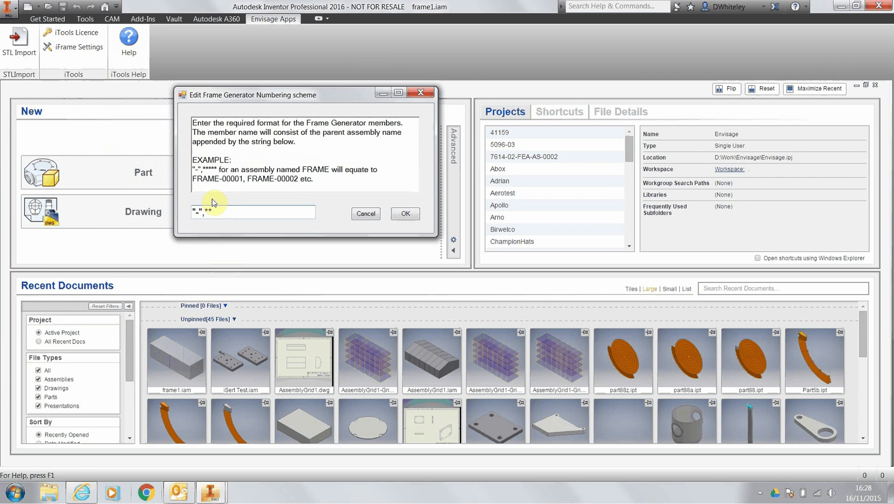
{"action": "left_click", "coordinate": [403, 214]}
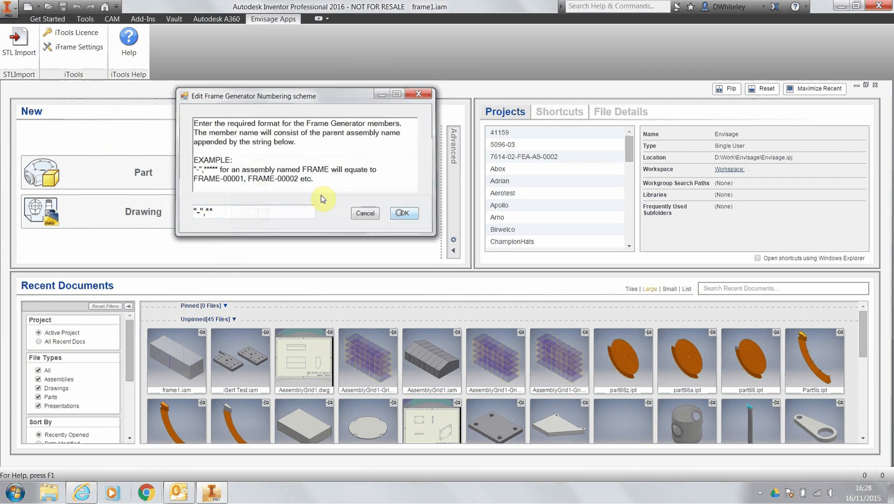
{"action": "left_click", "coordinate": [74, 47]}
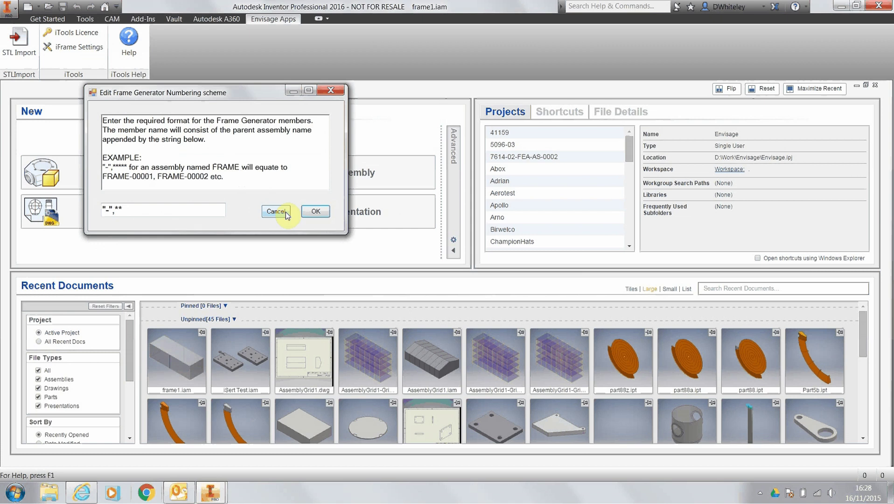
{"action": "left_click", "coordinate": [315, 211]}
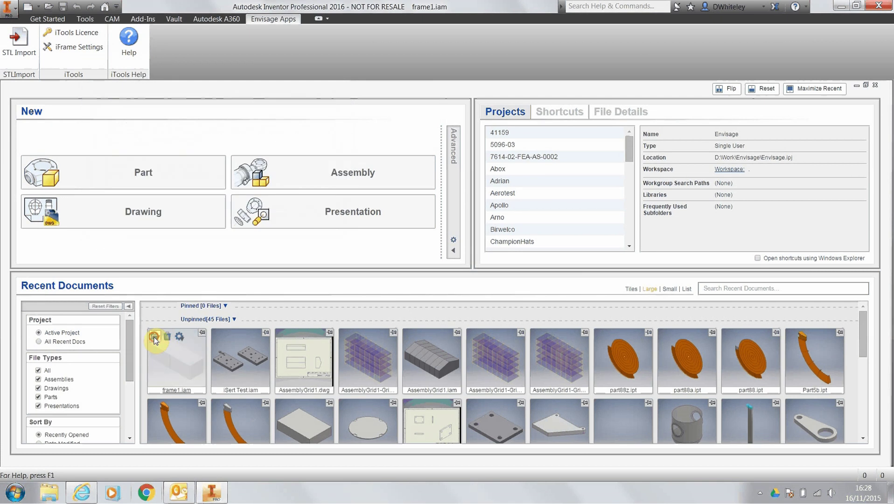
Open frame1.iam and insert ISO 657/14 50x50x2.5 mild steel square tubes along all edges and middle lines of the box
{"action": "left_click", "coordinate": [156, 337]}
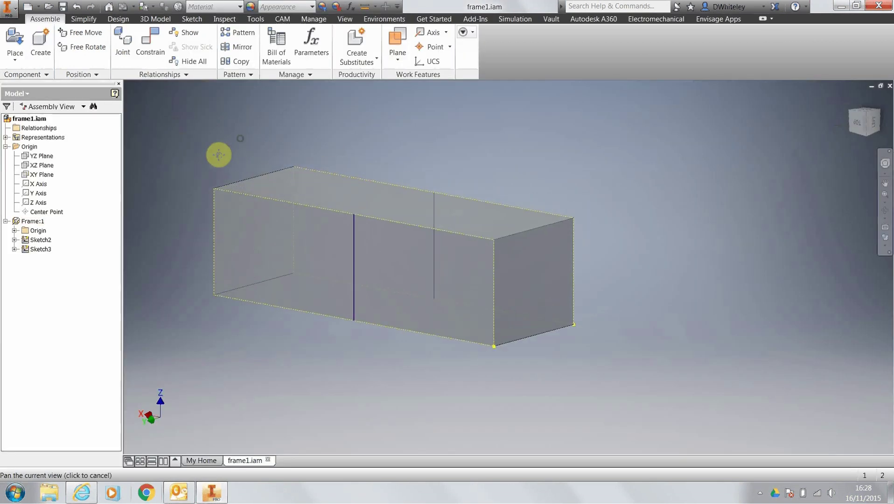
{"action": "left_click", "coordinate": [118, 19]}
{"action": "left_click", "coordinate": [93, 55]}
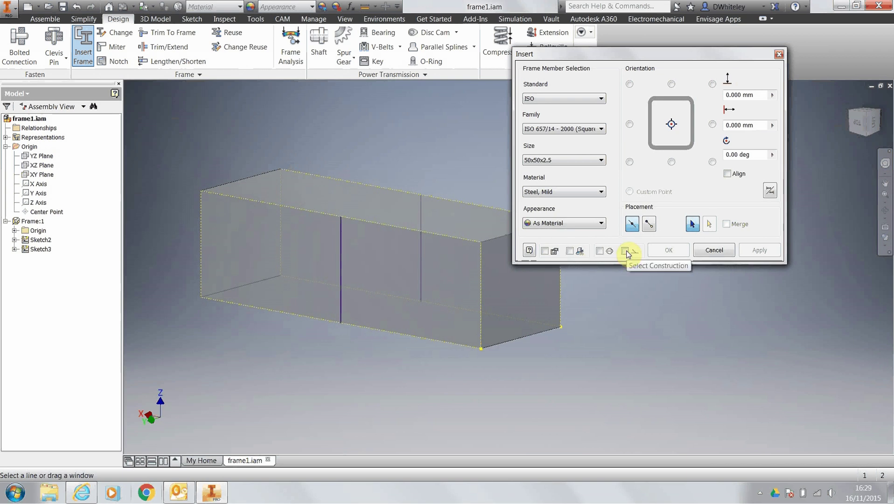
{"action": "middle_click_drag", "start_coordinate": [477, 174], "coordinate": [435, 159]}
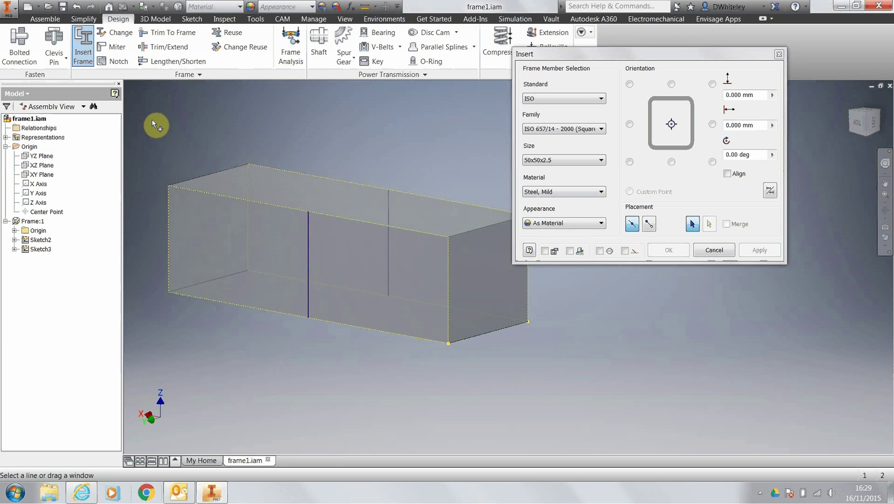
{"action": "left_click_drag", "start_coordinate": [152, 119], "coordinate": [569, 401]}
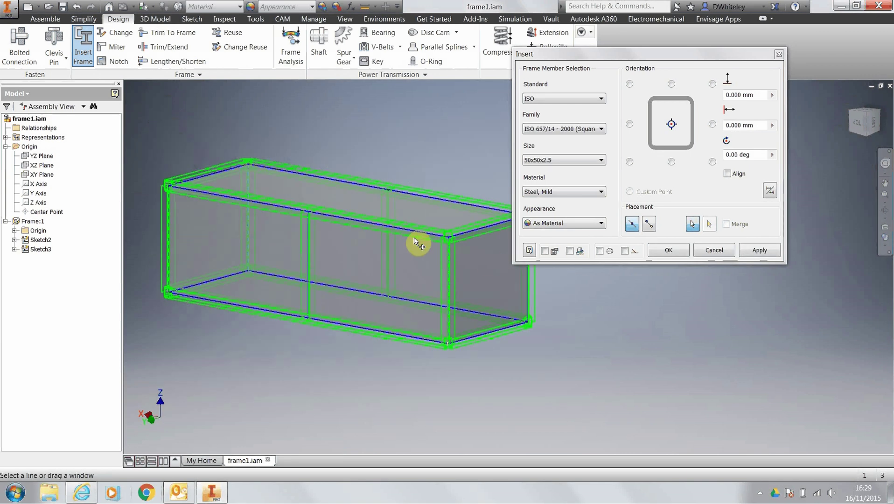
{"action": "left_click", "coordinate": [669, 250]}
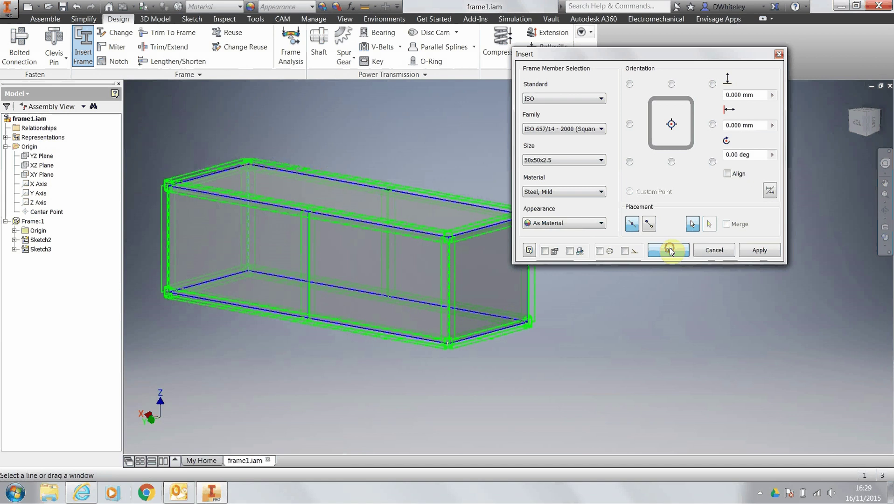
Create the new frame with the files frame1-FRAME.iam and frame1-SKELETON.ipt in D:\Work\Envisage\frame1\Frame\
{"action": "left_click_drag", "start_coordinate": [486, 120], "coordinate": [315, 137]}
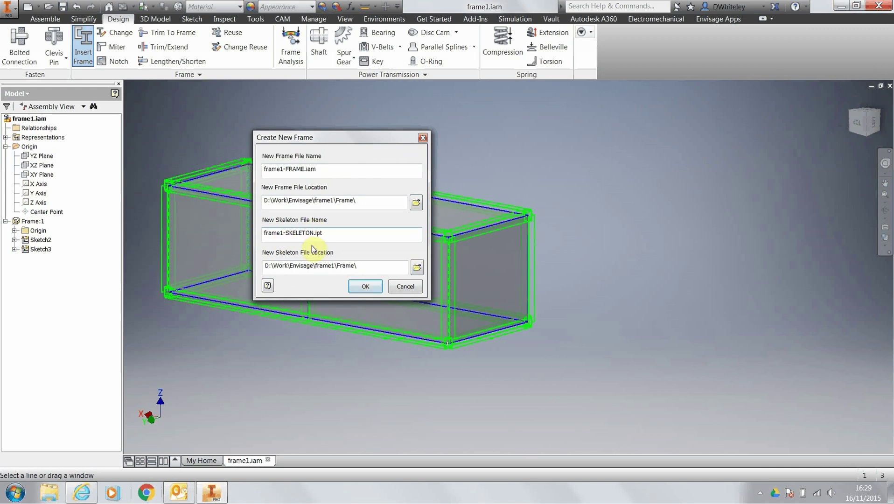
{"action": "left_click_drag", "start_coordinate": [357, 141], "coordinate": [376, 135]}
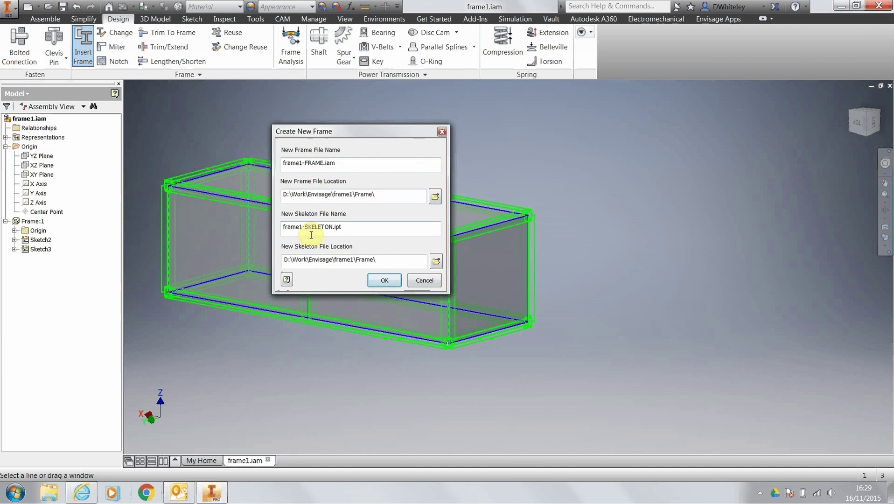
{"action": "left_click", "coordinate": [378, 280]}
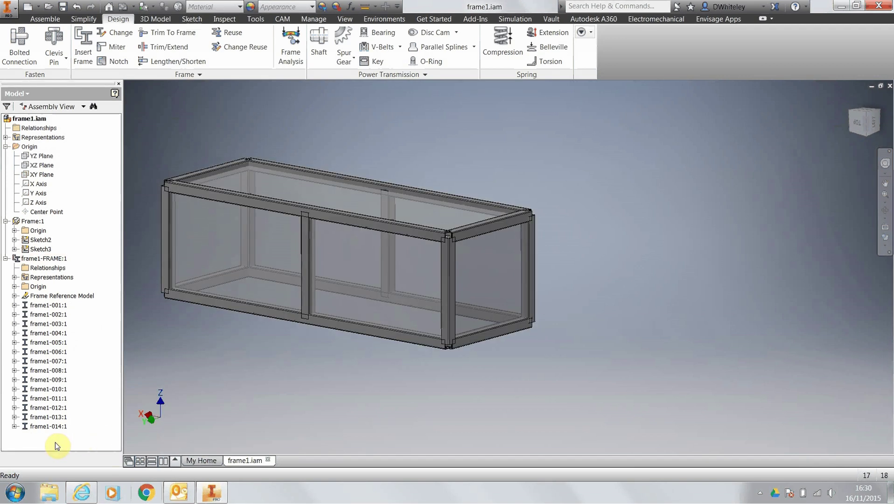
Delete the member frame1-014, the middle upright on the long front face, with Frame Generator
{"action": "right_click", "coordinate": [46, 425]}
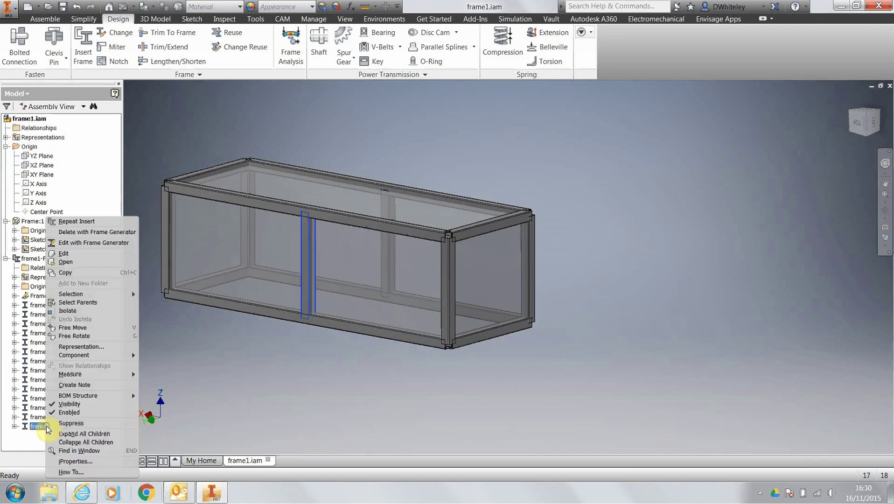
{"action": "left_click", "coordinate": [86, 232]}
Reuse the front corner upright frame1-011 on the vertical line in the middle of the long front face
{"action": "left_click", "coordinate": [229, 32]}
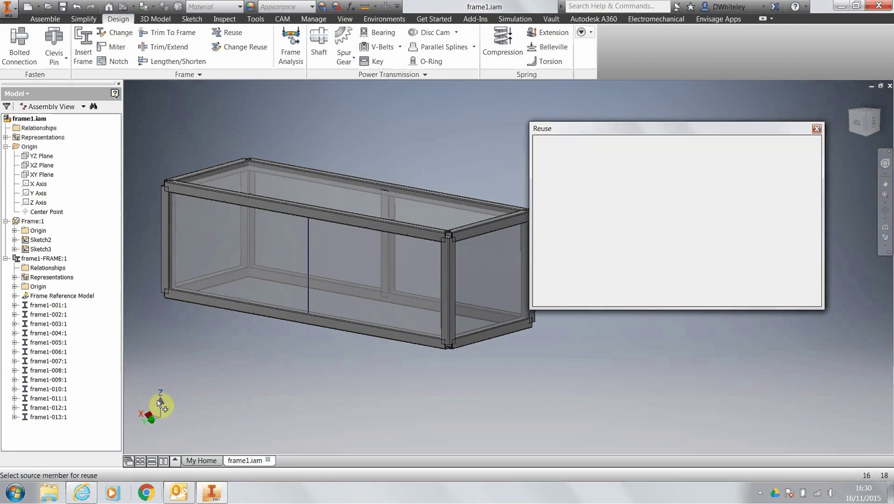
{"action": "left_click", "coordinate": [163, 262]}
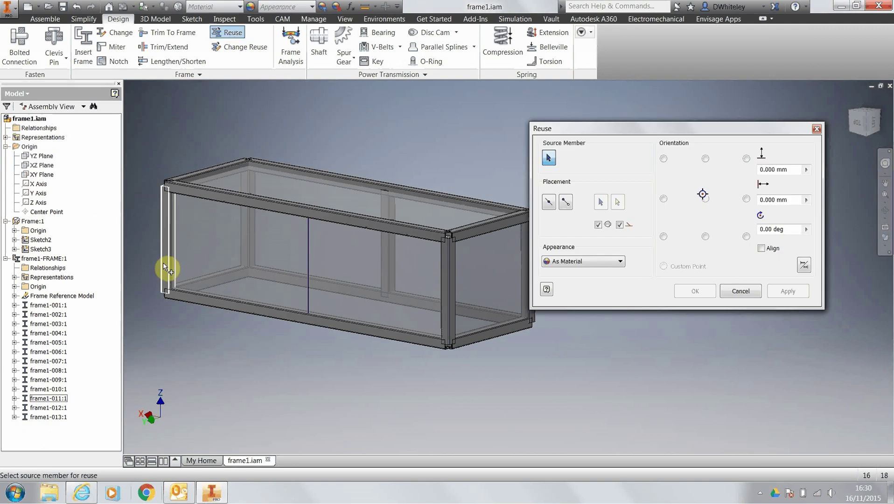
{"action": "left_click", "coordinate": [309, 259]}
{"action": "left_click", "coordinate": [695, 291]}
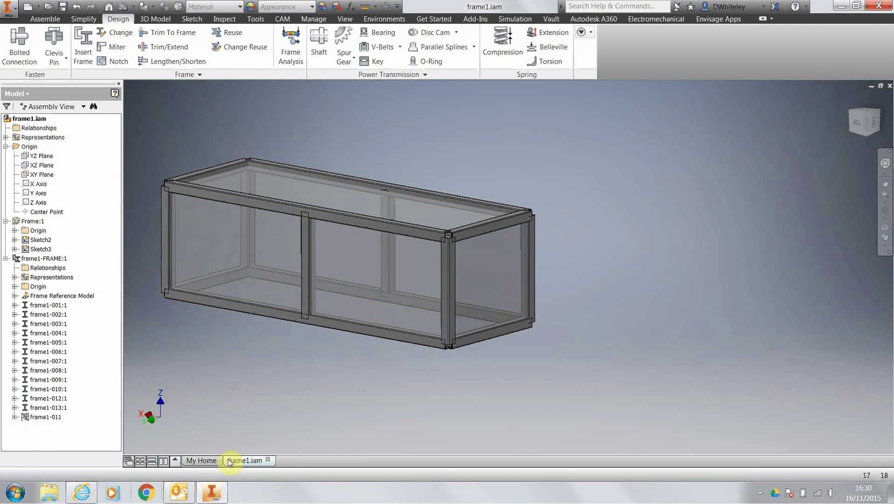
Expand the reused frame1-011 group and delete its second instance, frame1-011:2, with Frame Generator
{"action": "left_click", "coordinate": [15, 417]}
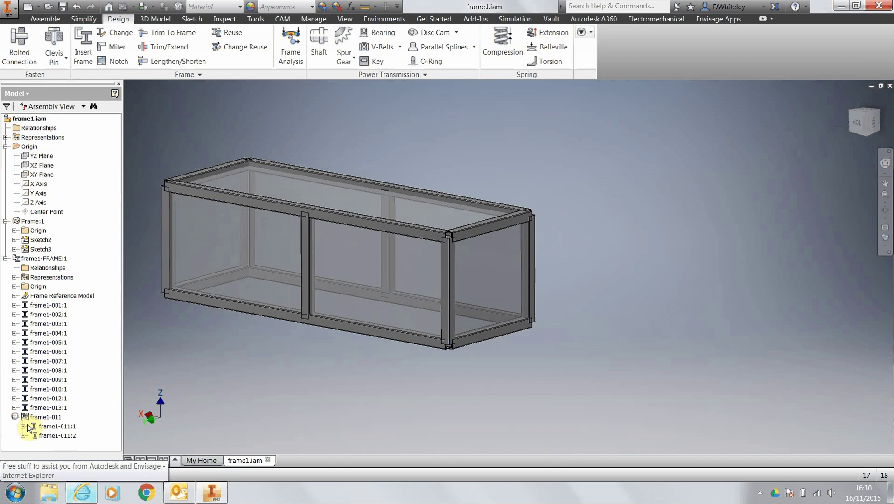
{"action": "right_click", "coordinate": [54, 436]}
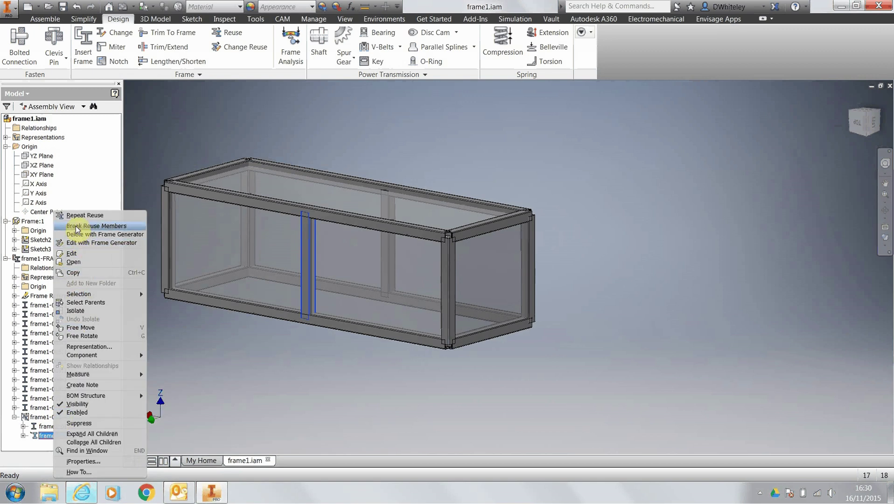
{"action": "left_click", "coordinate": [174, 329]}
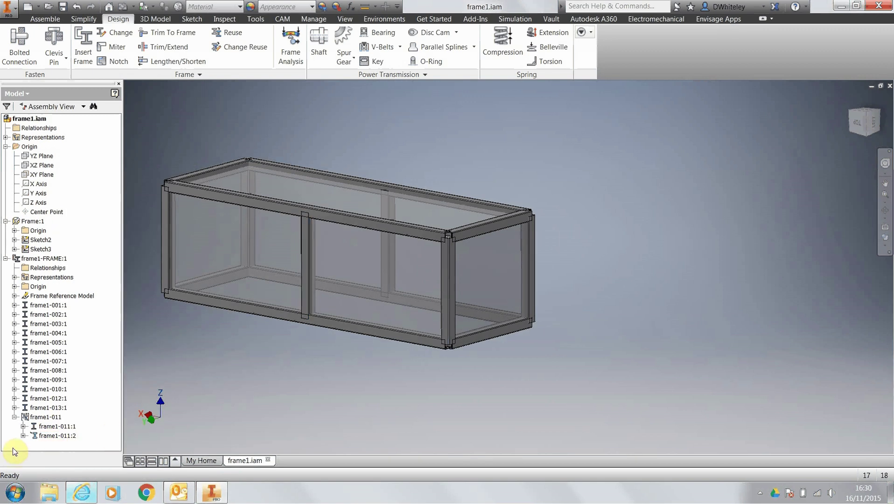
{"action": "right_click", "coordinate": [44, 436]}
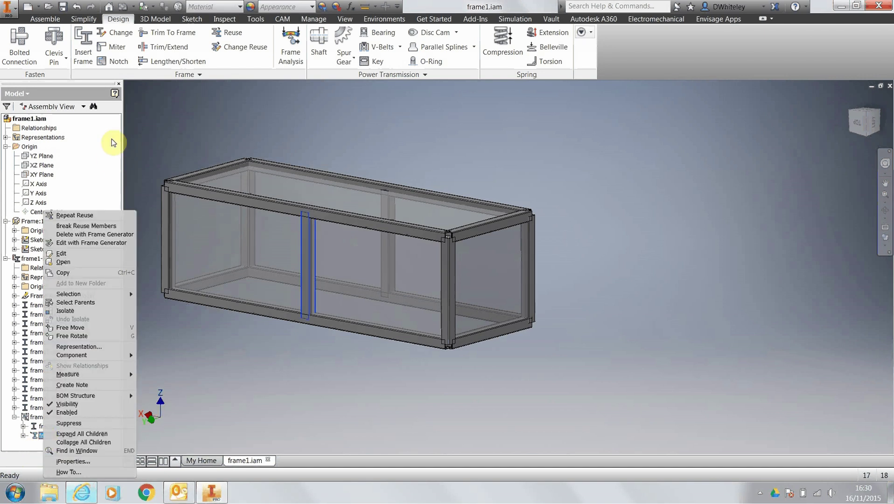
{"action": "left_click", "coordinate": [93, 233]}
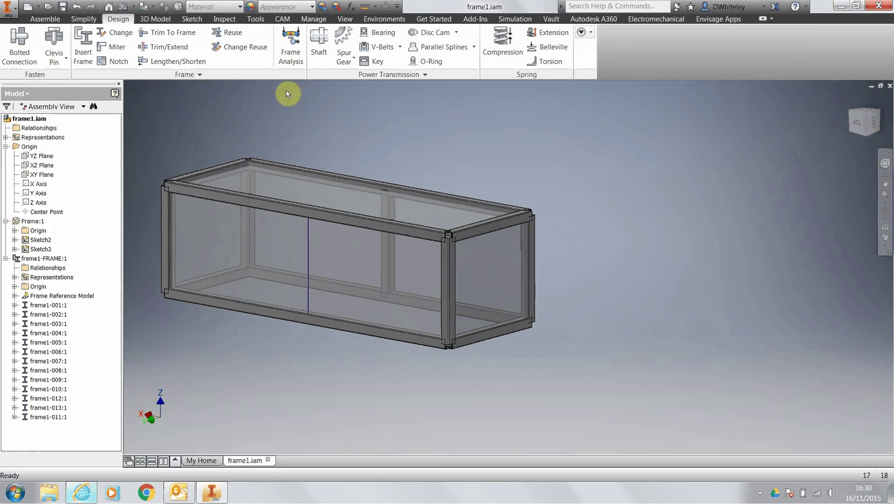
Insert a new frame member along the vertical line in the middle of the long front face
{"action": "left_click", "coordinate": [83, 45]}
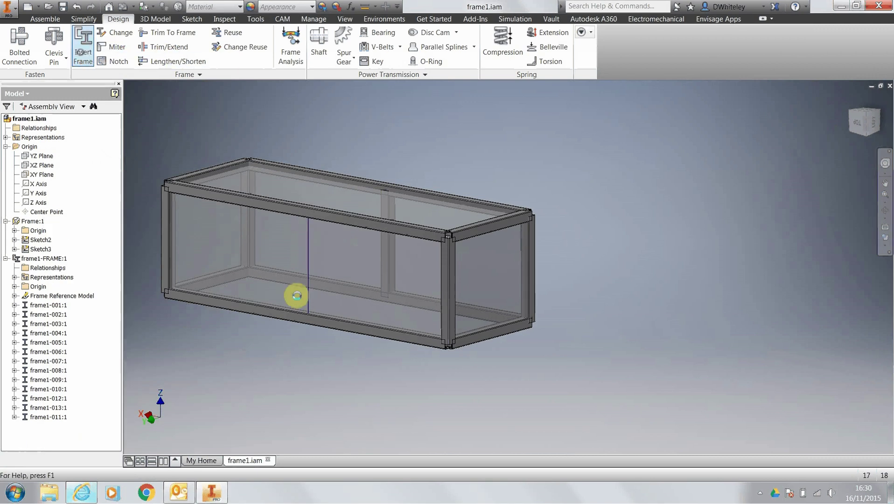
{"action": "left_click", "coordinate": [311, 252]}
{"action": "left_click", "coordinate": [664, 250]}
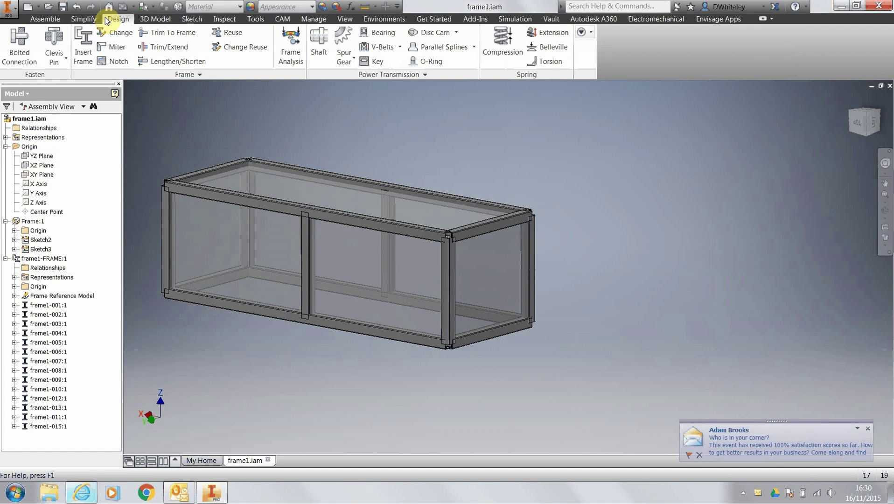
Open the assembly's bill of materials and enable its Parts Only view
{"action": "left_click", "coordinate": [312, 20]}
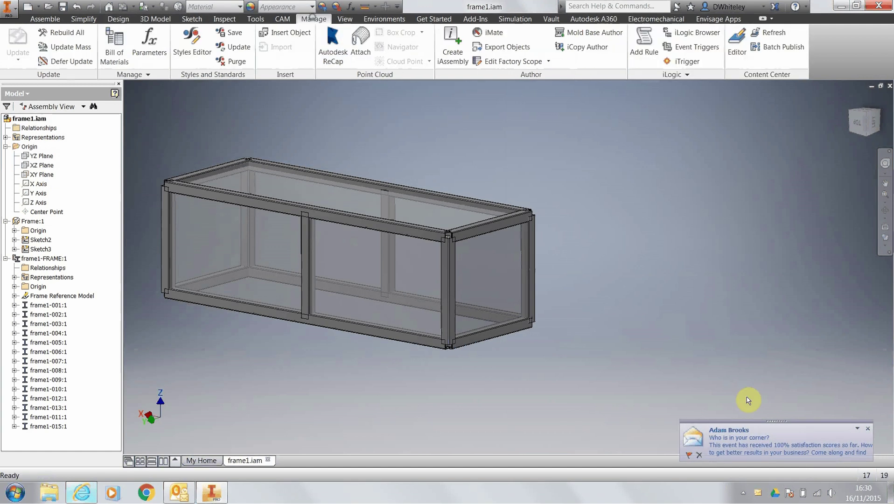
{"action": "left_click", "coordinate": [124, 56]}
{"action": "right_click", "coordinate": [312, 122]}
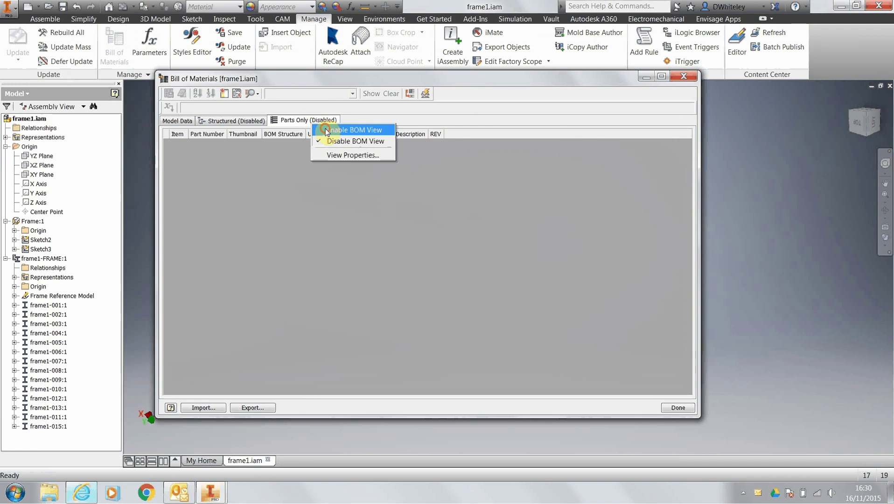
{"action": "left_click", "coordinate": [326, 131]}
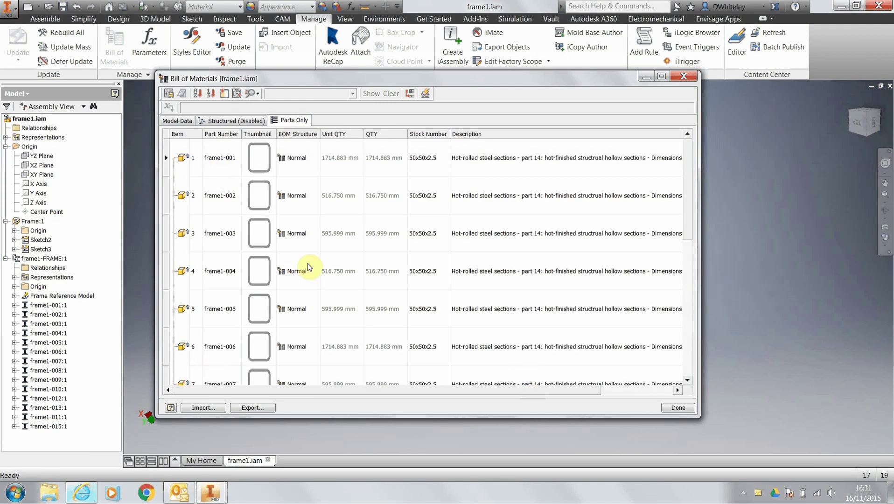
Look through the columns available for the Parts Only list, and close the bill of materials
{"action": "left_click", "coordinate": [224, 94]}
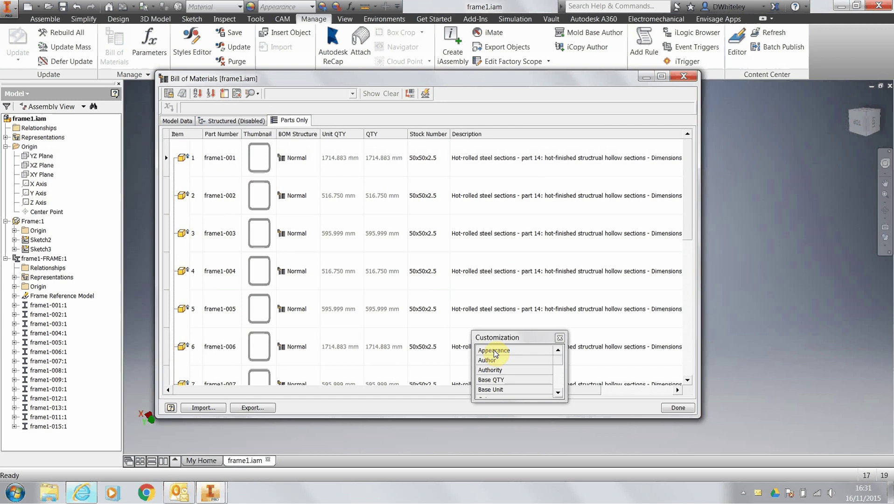
{"action": "left_click", "coordinate": [559, 338]}
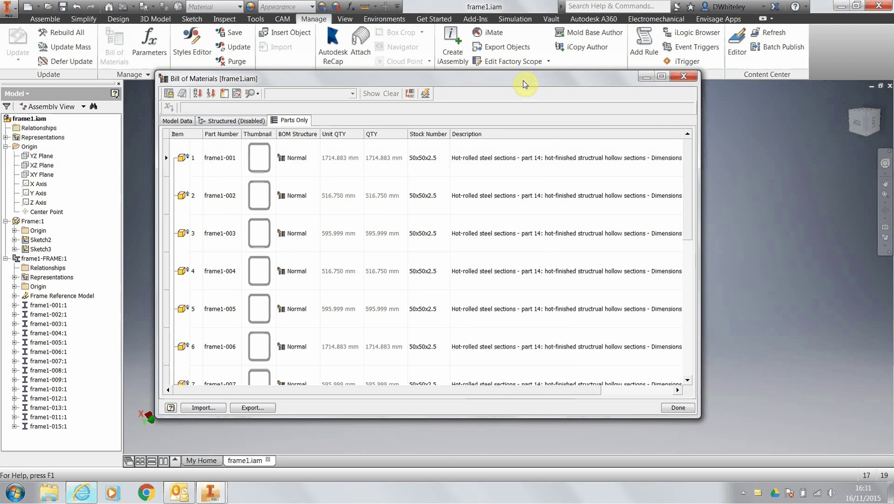
{"action": "left_click_drag", "start_coordinate": [543, 82], "coordinate": [598, 72]}
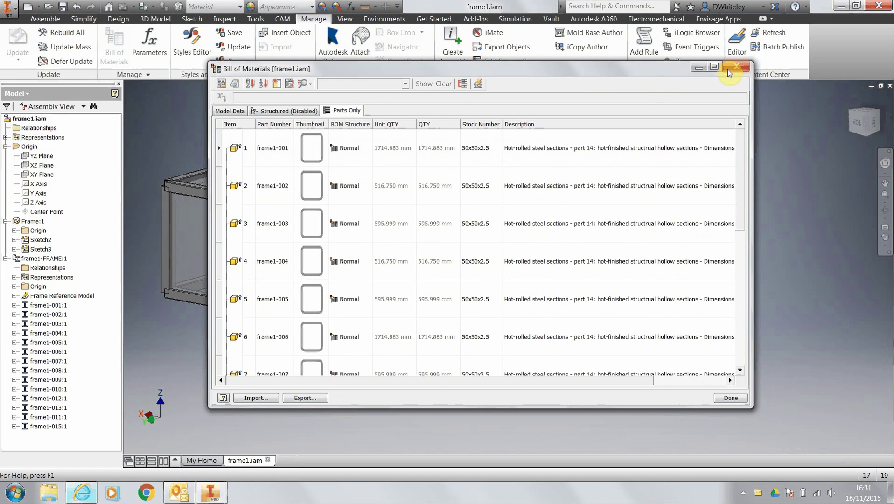
{"action": "left_click", "coordinate": [729, 70]}
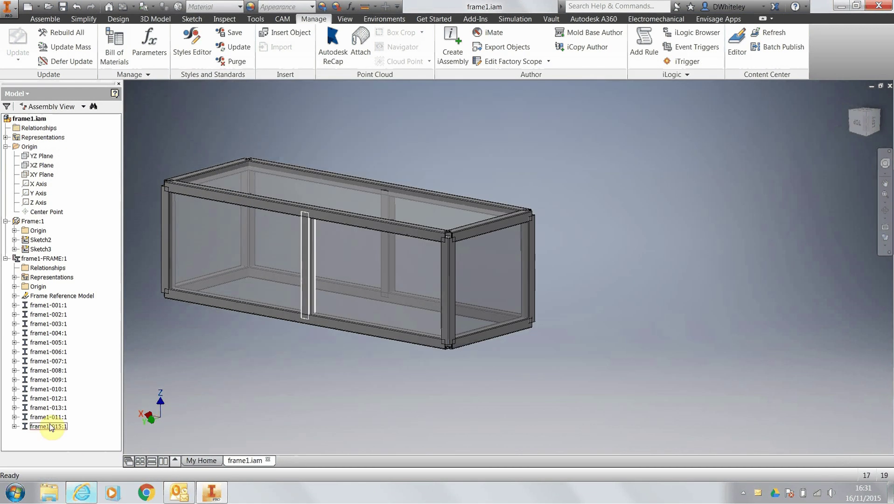
Delete member frame1-015:1 and reuse frame1-011 along the vertical line in the middle of the long front face
{"action": "right_click", "coordinate": [49, 426]}
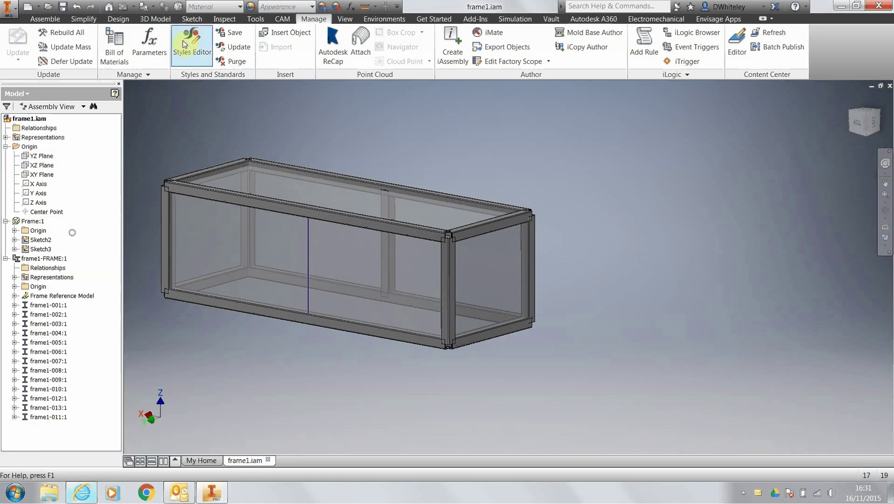
{"action": "left_click", "coordinate": [118, 18]}
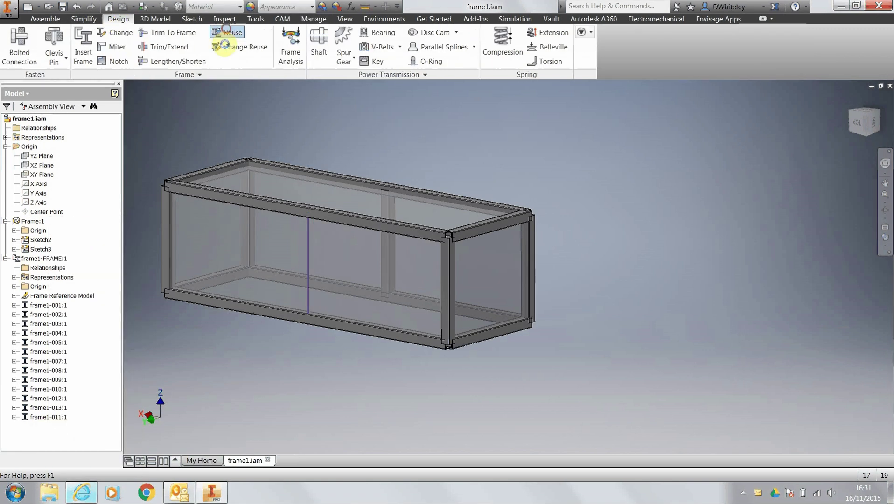
{"action": "left_click", "coordinate": [226, 31]}
{"action": "left_click", "coordinate": [162, 256]}
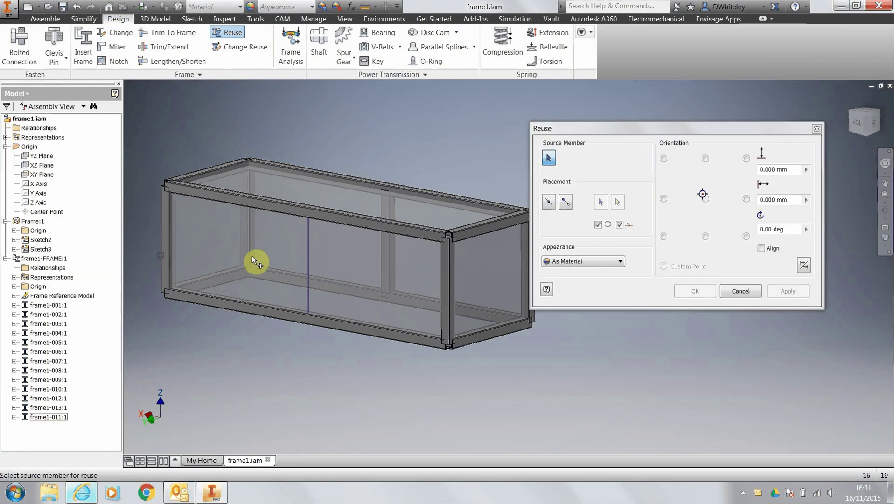
{"action": "left_click", "coordinate": [308, 266]}
{"action": "left_click", "coordinate": [695, 291]}
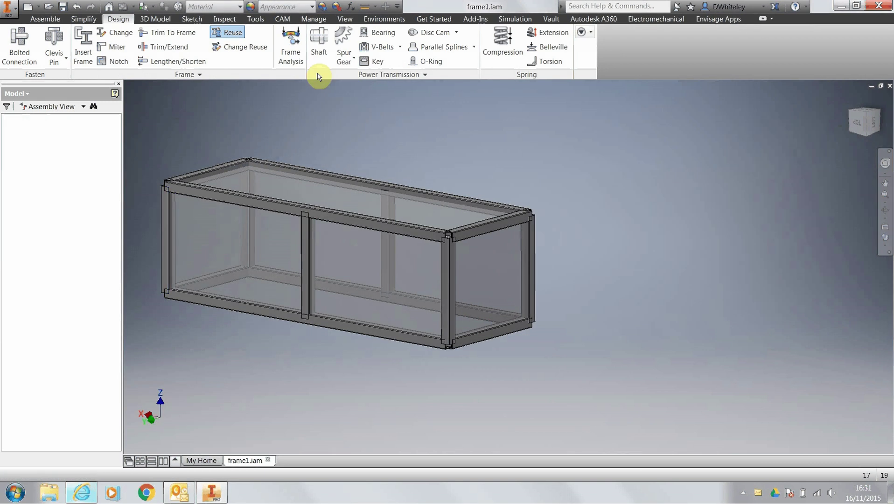
Open the assembly's bill of materials and add the Item QTY column between Unit QTY and QTY in the Parts Only list
{"action": "left_click", "coordinate": [314, 18]}
{"action": "left_click", "coordinate": [114, 45]}
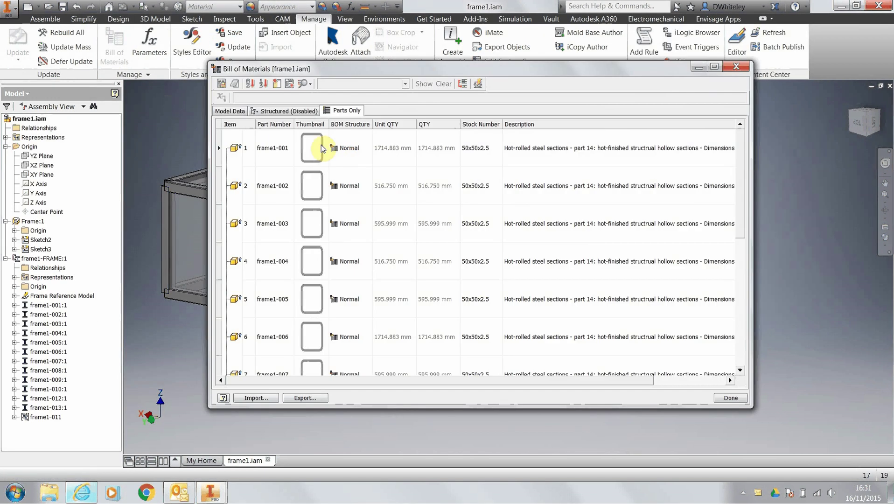
{"action": "left_click", "coordinate": [286, 84]}
{"action": "mouse_move", "coordinate": [559, 364]}
{"action": "left_mouse_down"}
{"action": "mouse_move", "coordinate": [556, 389]}
{"action": "mouse_move", "coordinate": [557, 377]}
{"action": "left_mouse_up"}
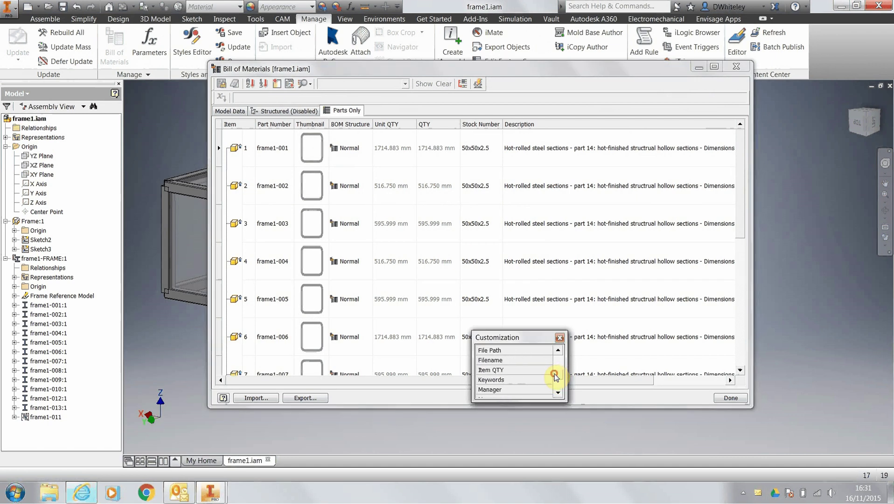
{"action": "left_click_drag", "start_coordinate": [500, 373], "coordinate": [417, 124]}
{"action": "left_click", "coordinate": [559, 339]}
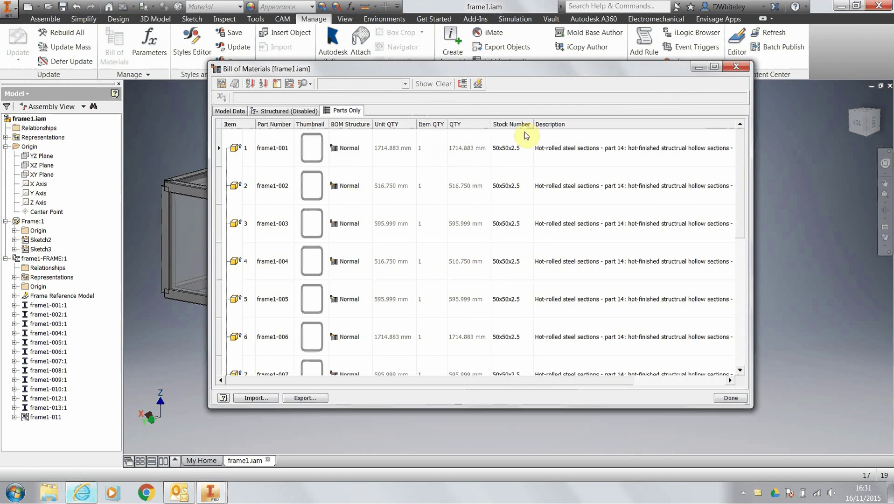
Review the item quantities of the frame members in the Parts Only list, including frame1-011, and close the bill of materials
{"action": "left_click_drag", "start_coordinate": [741, 168], "coordinate": [735, 265]}
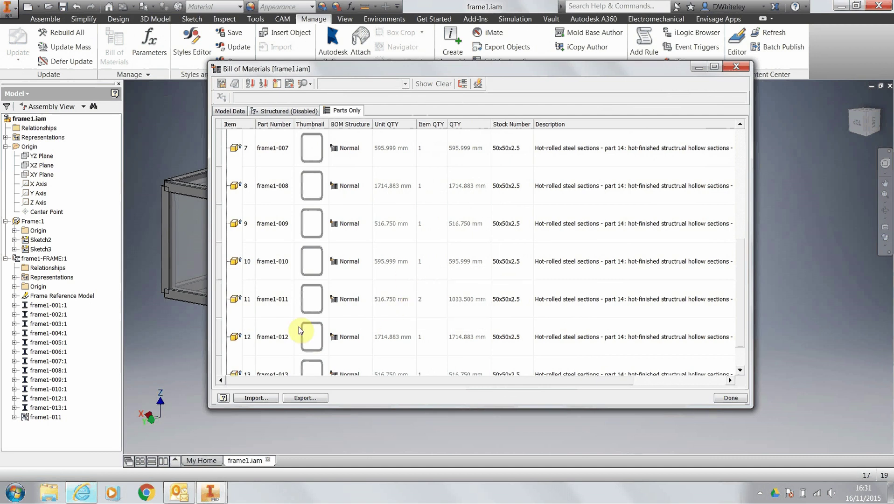
{"action": "left_click_drag", "start_coordinate": [459, 76], "coordinate": [502, 105]}
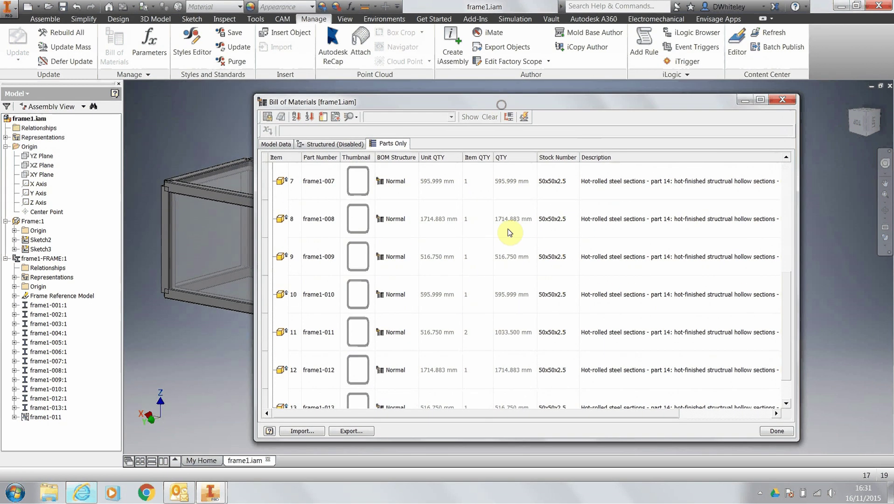
{"action": "left_click", "coordinate": [777, 100]}
{"action": "key", "text": "F2"}
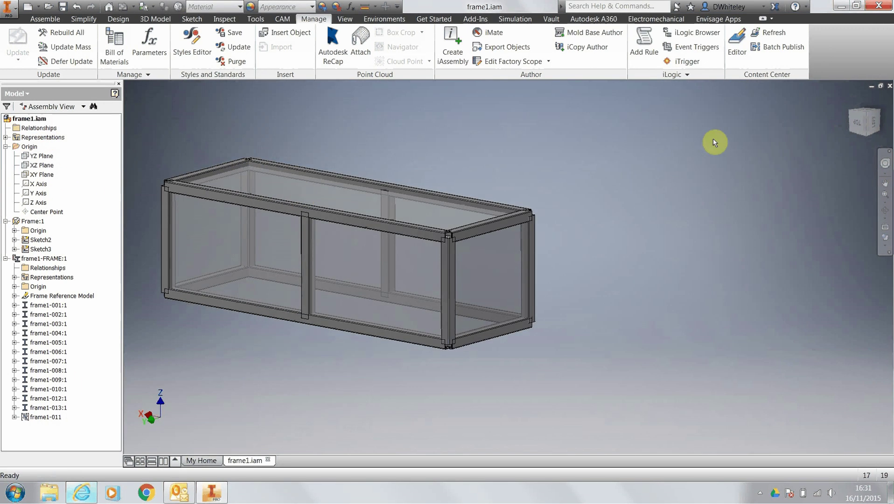
{"action": "left_click_drag", "start_coordinate": [713, 140], "coordinate": [666, 204]}
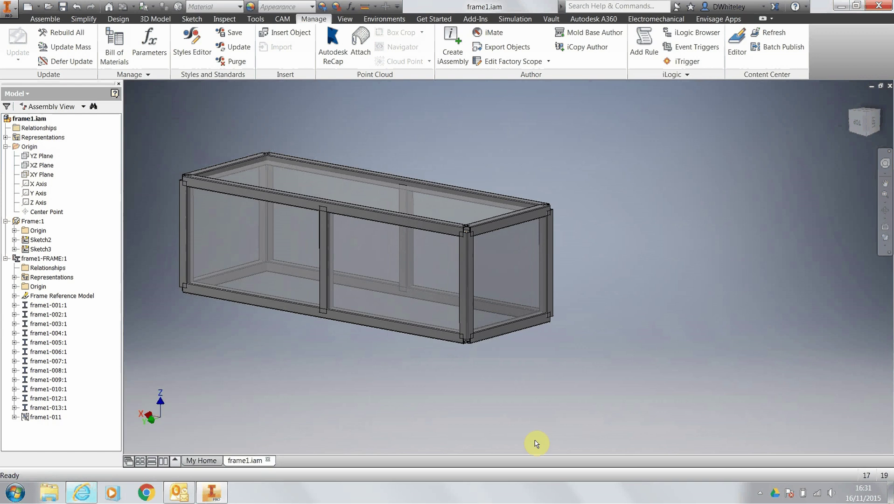
{"action": "left_click", "coordinate": [760, 493]}
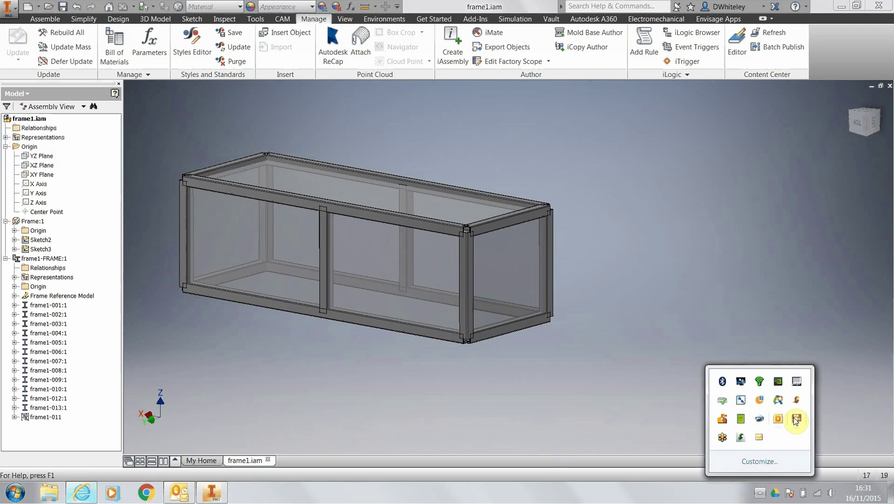